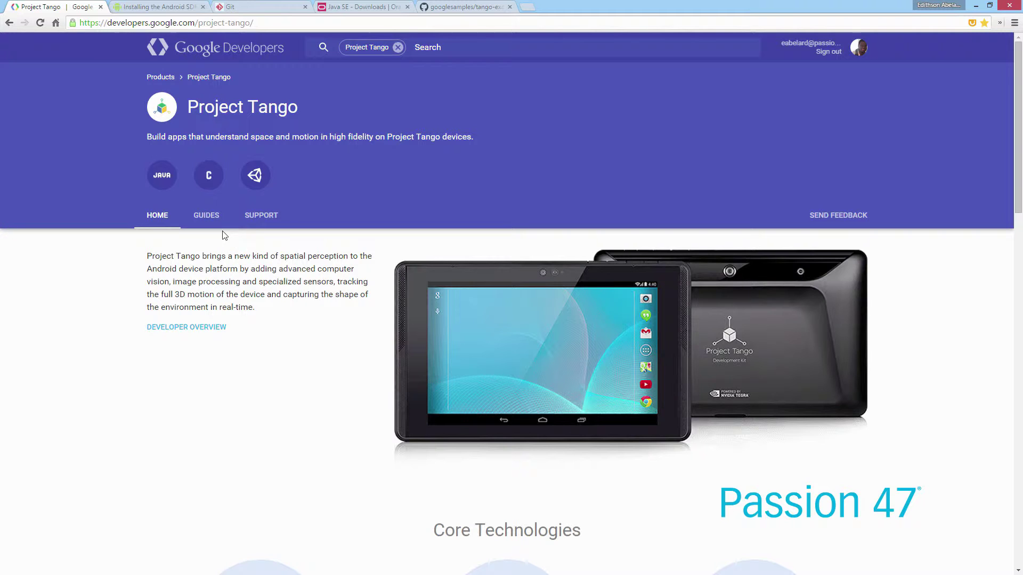
Open the Installing the Stand-alone SDK Tools page and centre the SDK Manager window.
{"action": "left_click", "coordinate": [160, 7]}
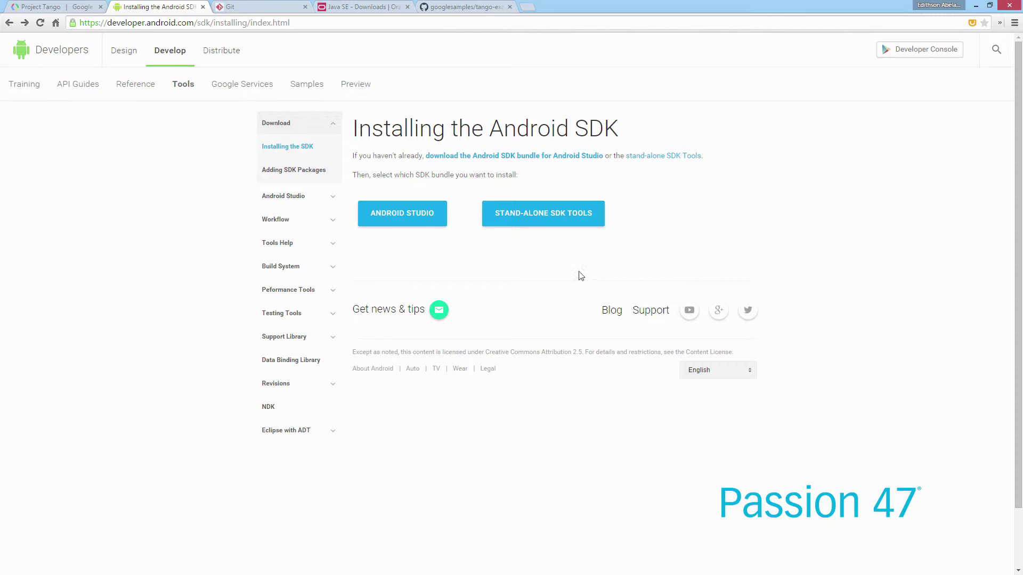
{"action": "left_click", "coordinate": [560, 213]}
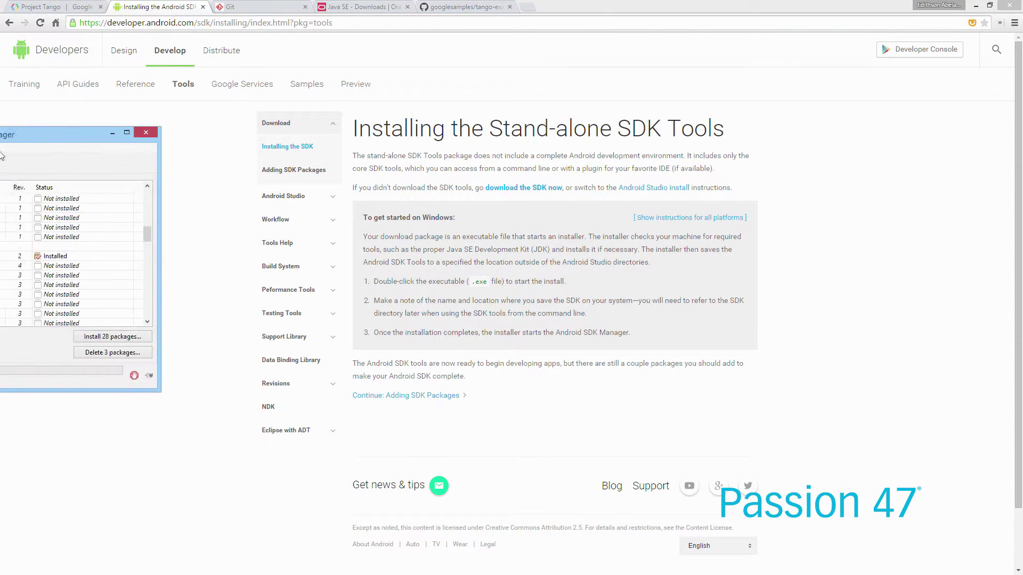
{"action": "left_click_drag", "start_coordinate": [0, 150], "coordinate": [374, 150]}
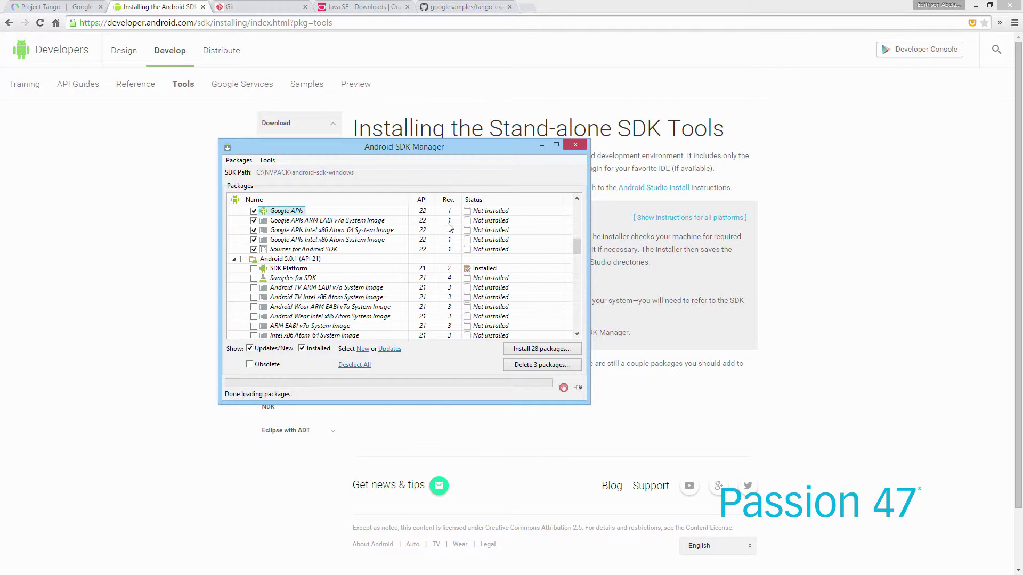
Scroll the SDK Manager package list and toggle the Android 4.2.2 (API 17) group on, then off.
{"action": "left_click_drag", "start_coordinate": [580, 247], "coordinate": [580, 209]}
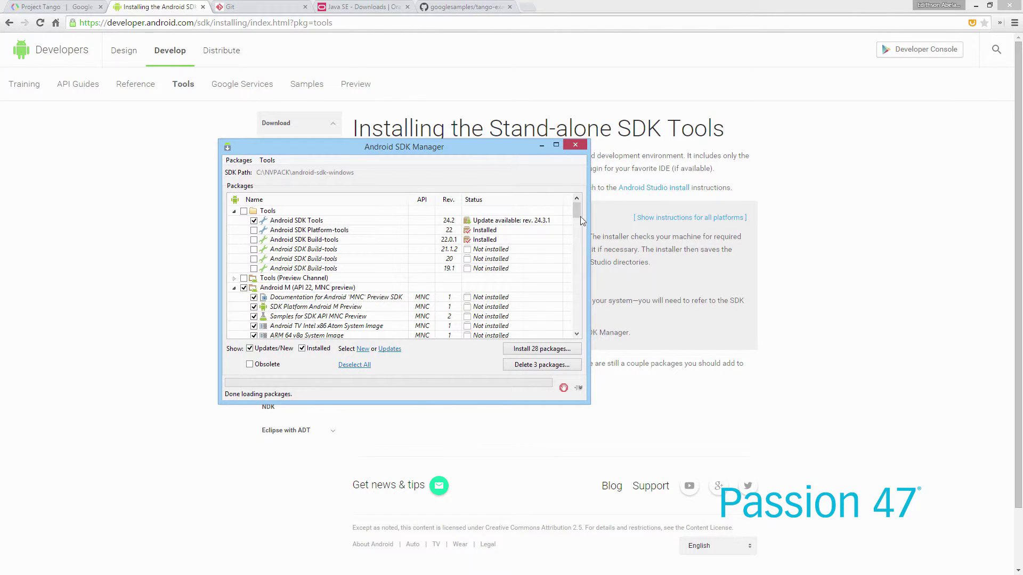
{"action": "left_click_drag", "start_coordinate": [578, 211], "coordinate": [579, 301]}
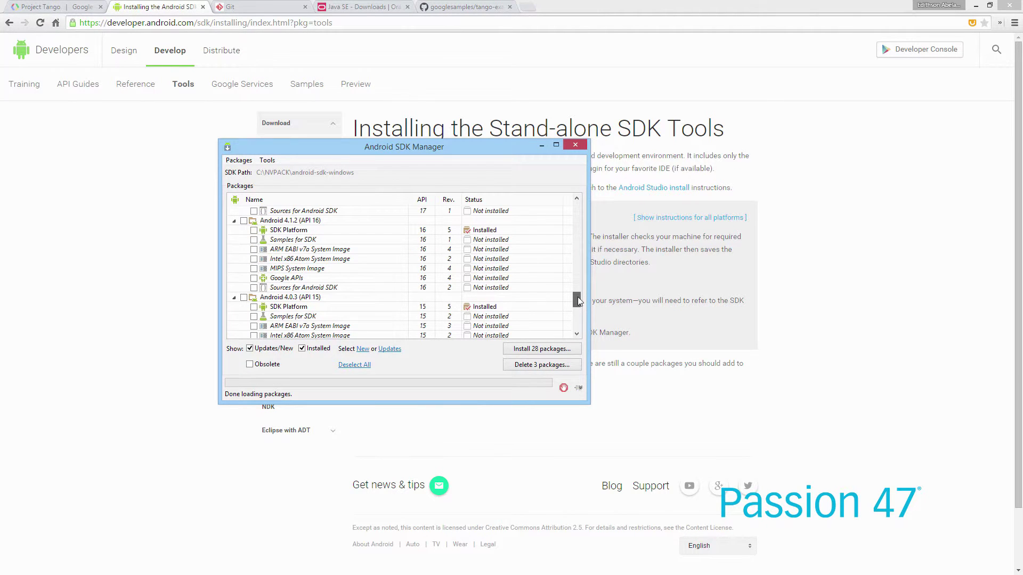
{"action": "scroll", "coordinate": [341, 283], "scroll_direction": "up", "scroll_amount": 2}
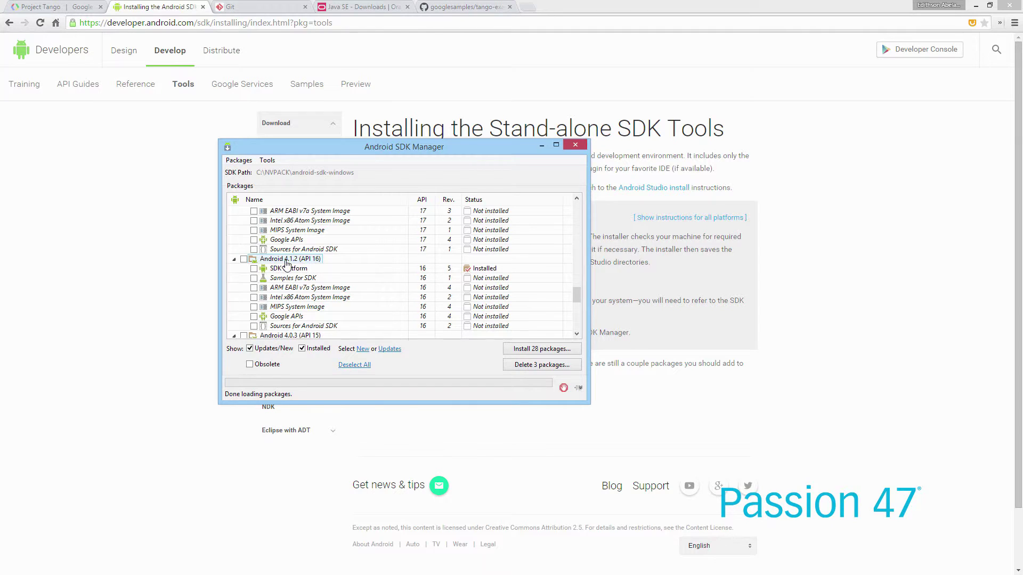
{"action": "left_click_drag", "start_coordinate": [580, 294], "coordinate": [581, 284]}
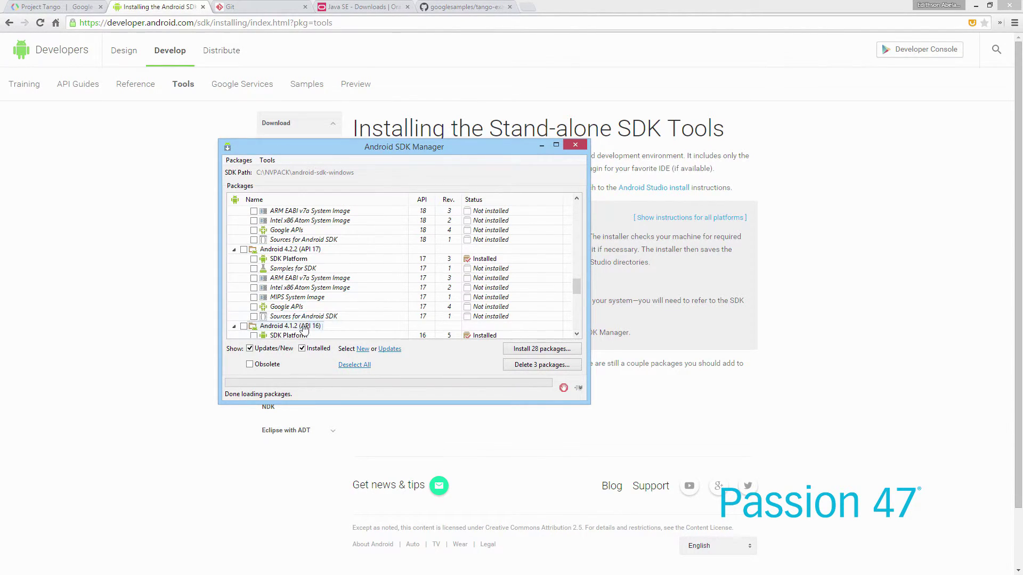
{"action": "left_click", "coordinate": [244, 250]}
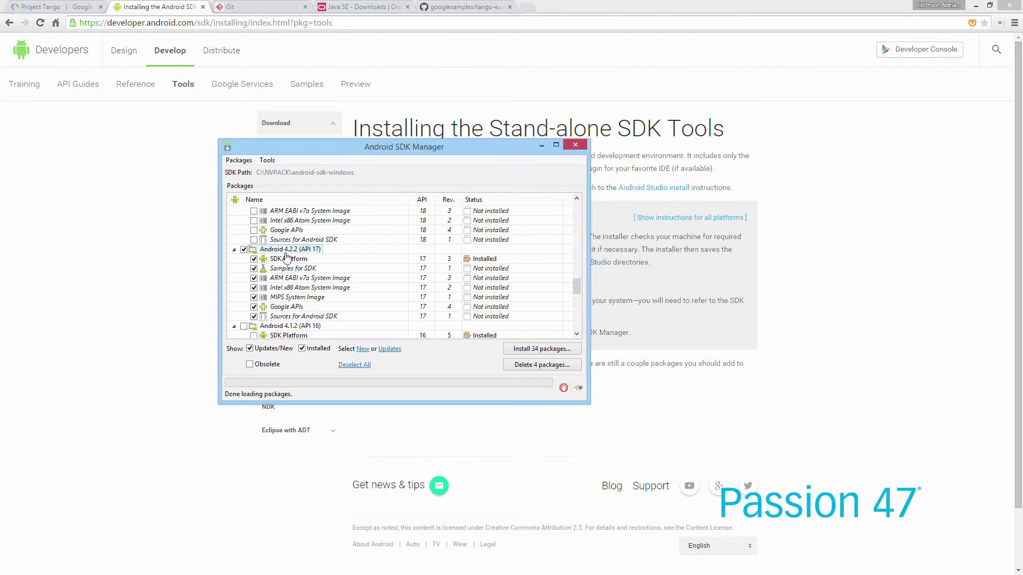
{"action": "left_click", "coordinate": [243, 249]}
{"action": "left_click_drag", "start_coordinate": [580, 286], "coordinate": [576, 270]}
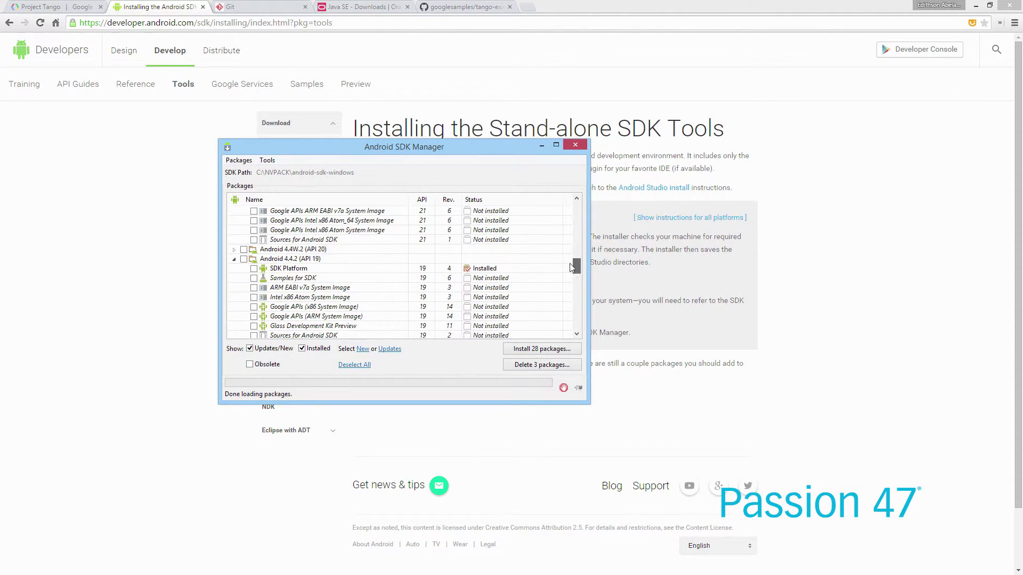
Mark the Android 4.4W.2 (API 20) SDK Platform for install and collapse Android 5.0.1 (API 21).
{"action": "left_click", "coordinate": [234, 250]}
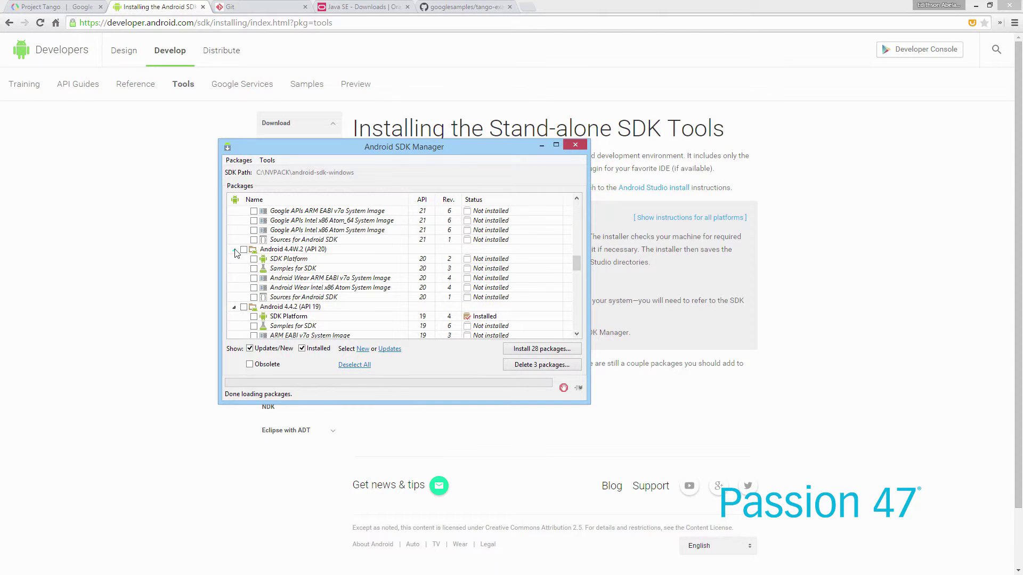
{"action": "left_click", "coordinate": [254, 259]}
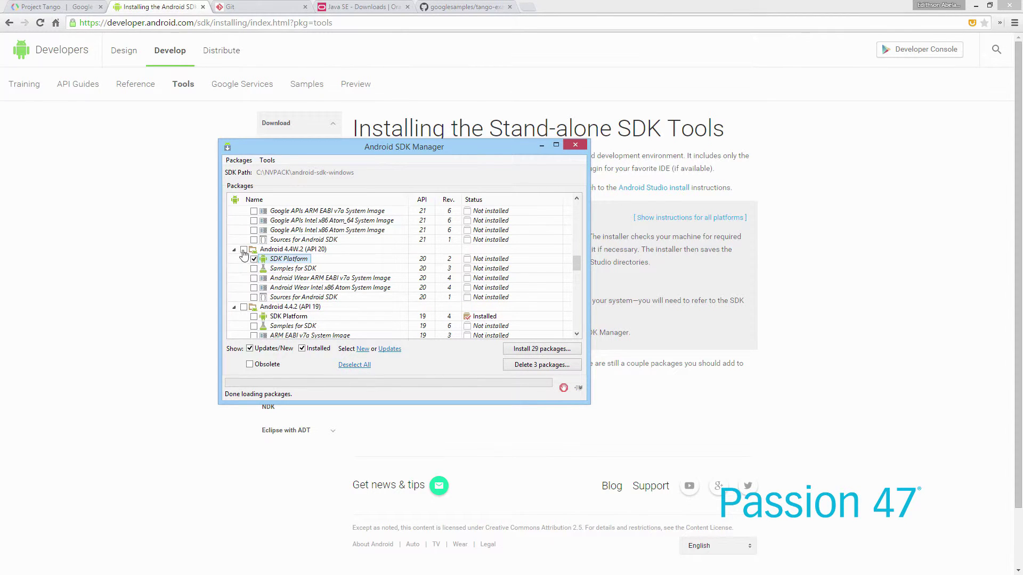
{"action": "left_click", "coordinate": [236, 250]}
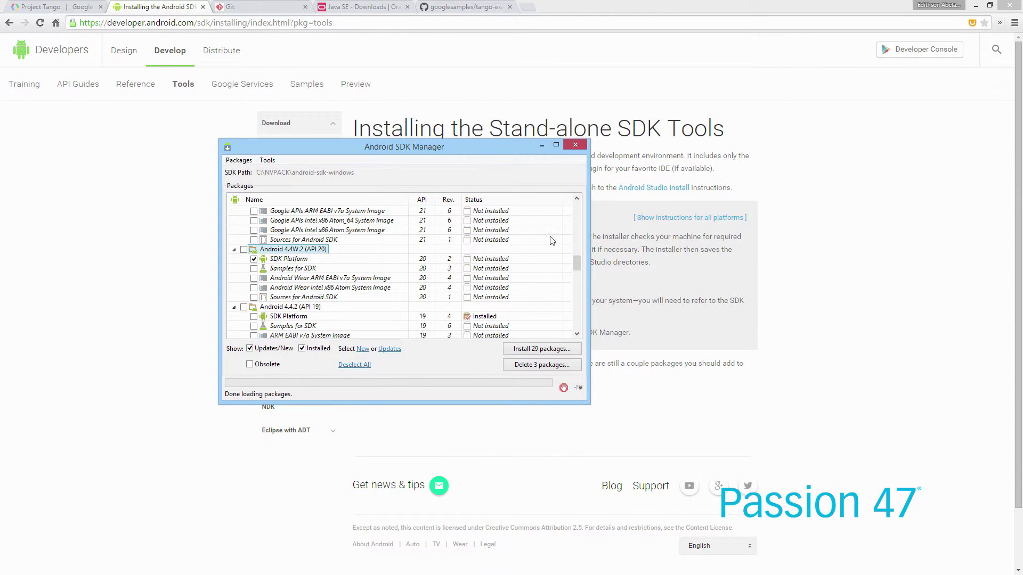
{"action": "left_click_drag", "start_coordinate": [574, 265], "coordinate": [574, 259]}
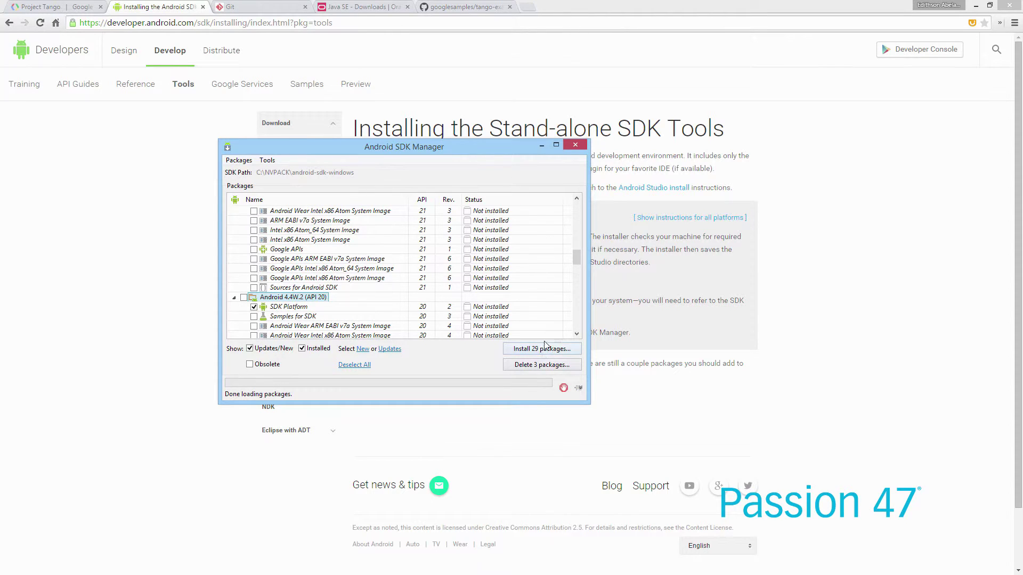
{"action": "left_click_drag", "start_coordinate": [579, 260], "coordinate": [577, 246]}
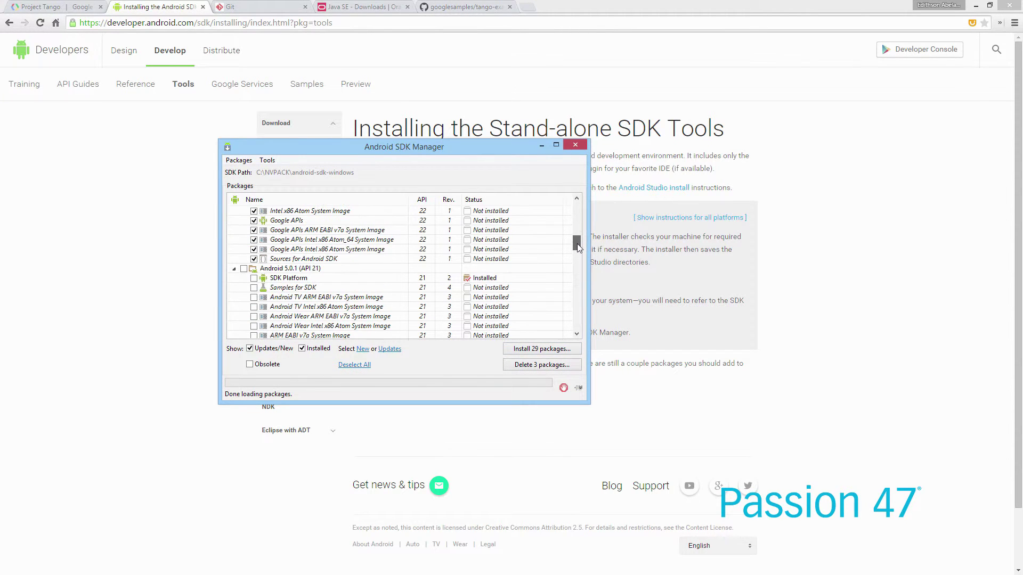
{"action": "left_click", "coordinate": [234, 268]}
{"action": "left_click_drag", "start_coordinate": [574, 244], "coordinate": [571, 205]}
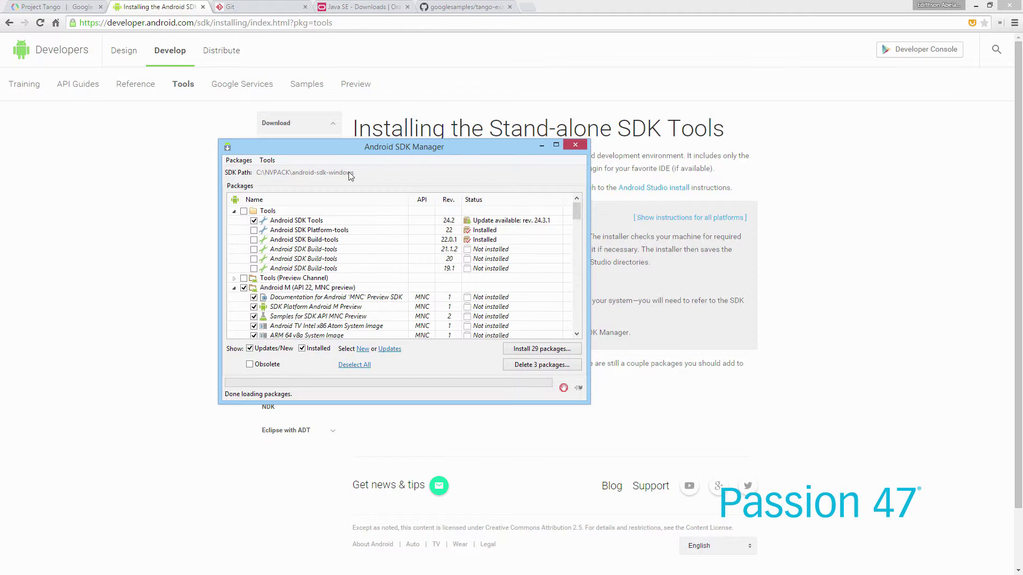
Shift the Android SDK Manager window left and close it.
{"action": "left_click_drag", "start_coordinate": [494, 152], "coordinate": [440, 206]}
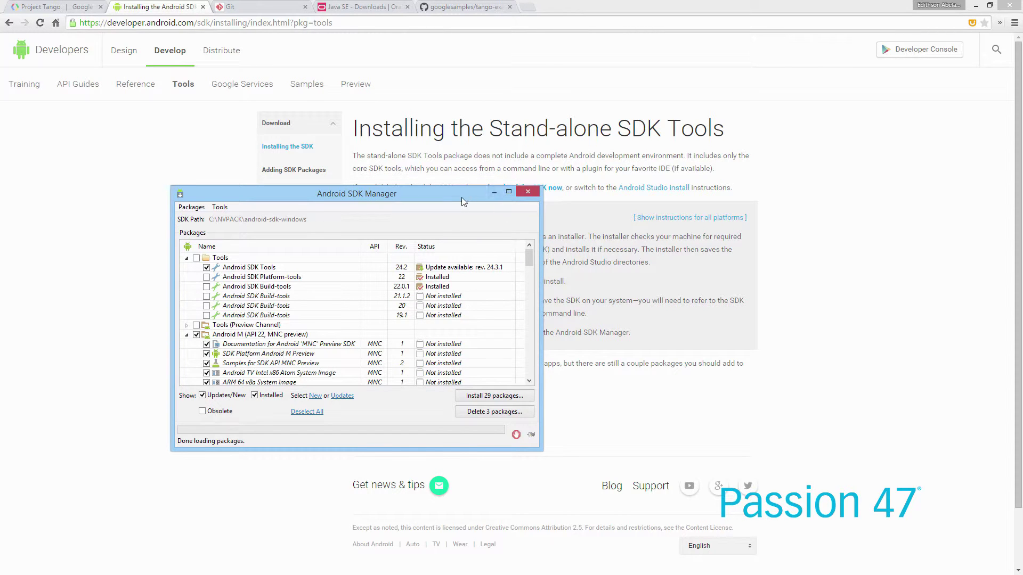
{"action": "left_click_drag", "start_coordinate": [462, 197], "coordinate": [407, 211]}
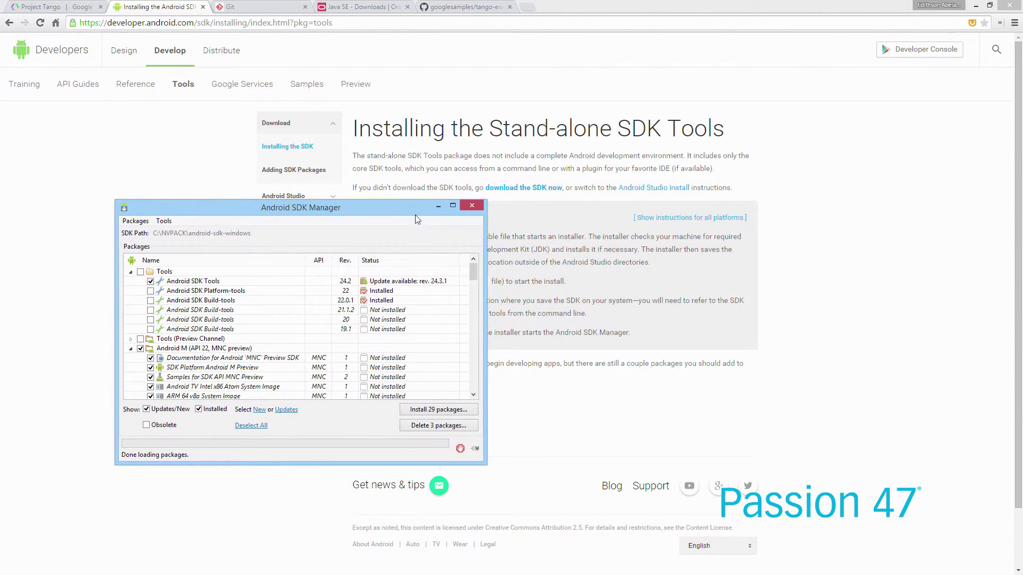
{"action": "left_click", "coordinate": [472, 207]}
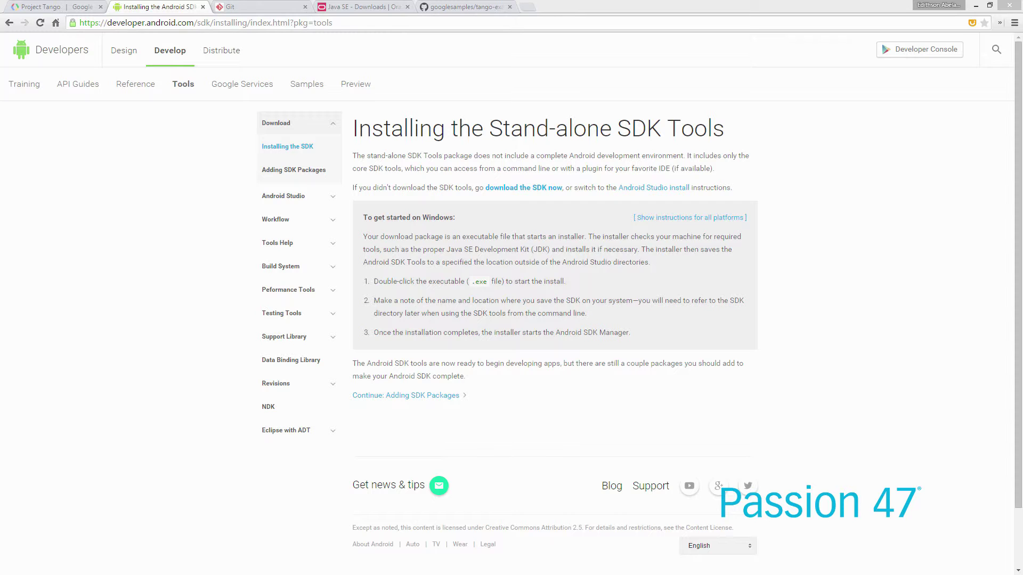
Move the Java SE Downloads tab one place earlier and skim the top of the page.
{"action": "left_click", "coordinate": [356, 6]}
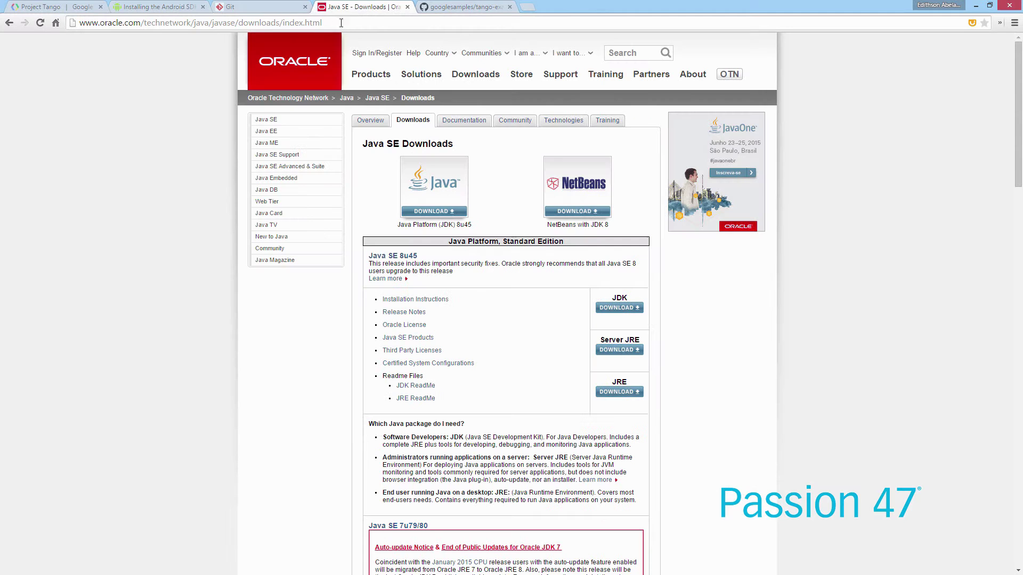
{"action": "left_click_drag", "start_coordinate": [340, 6], "coordinate": [238, 6]}
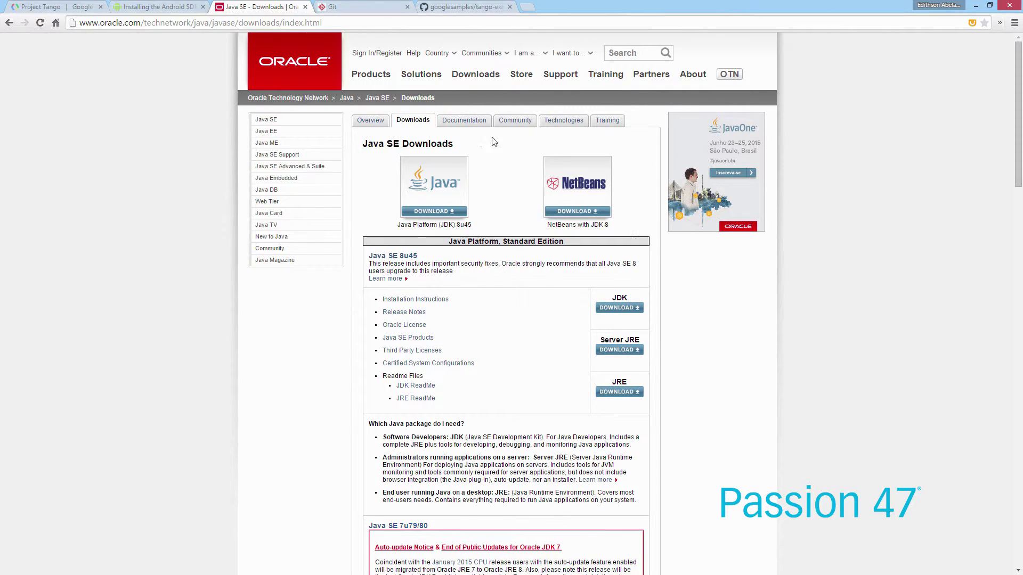
{"action": "left_click_drag", "start_coordinate": [364, 143], "coordinate": [466, 138]}
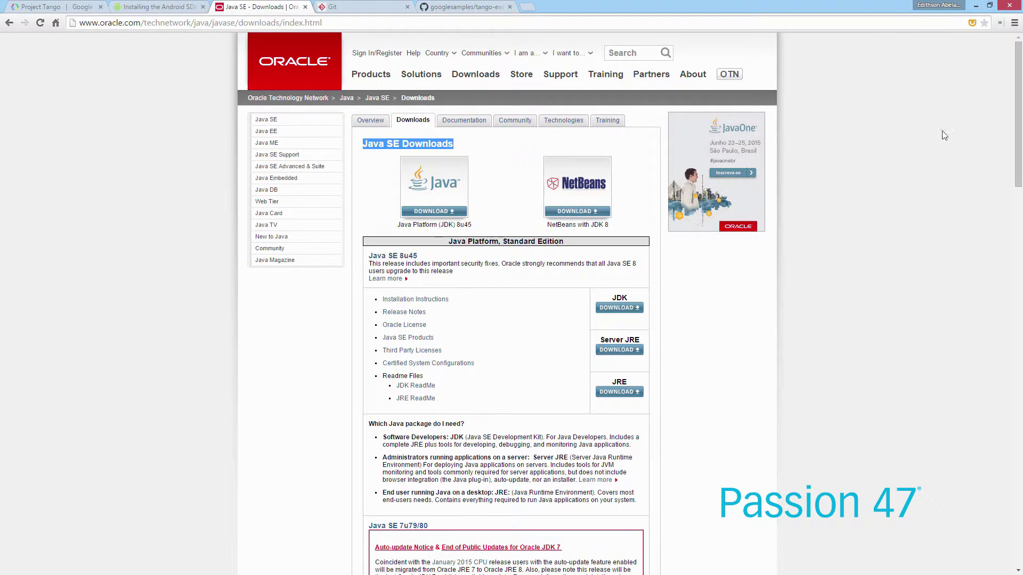
{"action": "left_click_drag", "start_coordinate": [1018, 124], "coordinate": [1014, 153]}
{"action": "scroll", "coordinate": [1014, 153], "scroll_direction": "down", "scroll_amount": 3}
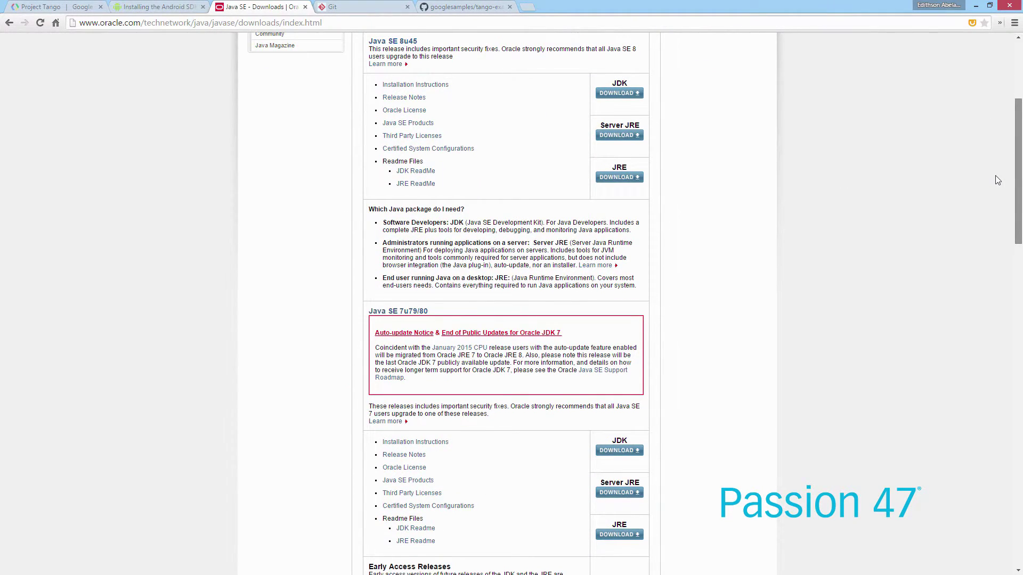
{"action": "scroll", "coordinate": [998, 181], "scroll_direction": "down", "scroll_amount": 1}
{"action": "scroll", "coordinate": [999, 189], "scroll_direction": "up", "scroll_amount": 5}
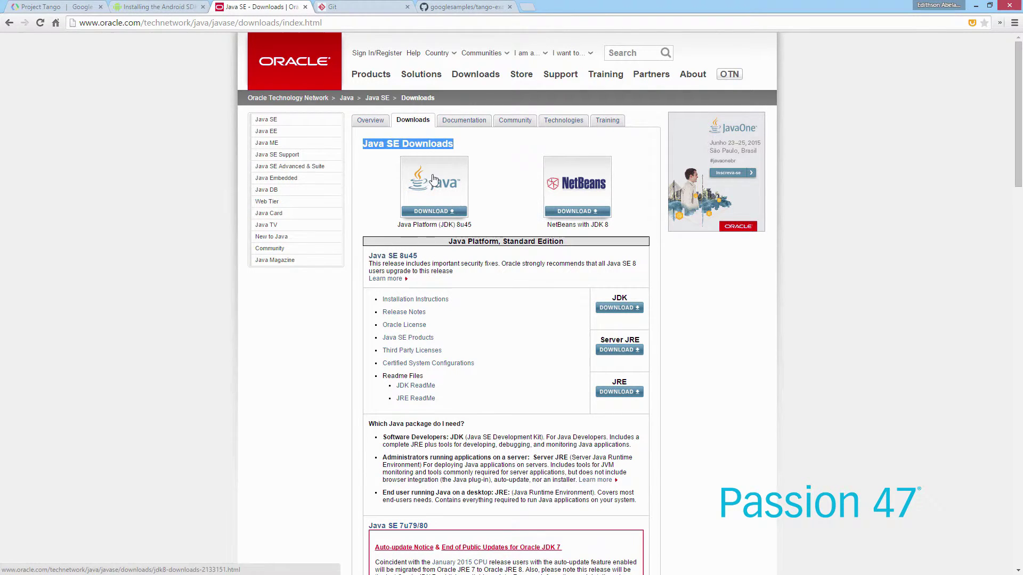
{"action": "left_click", "coordinate": [510, 172]}
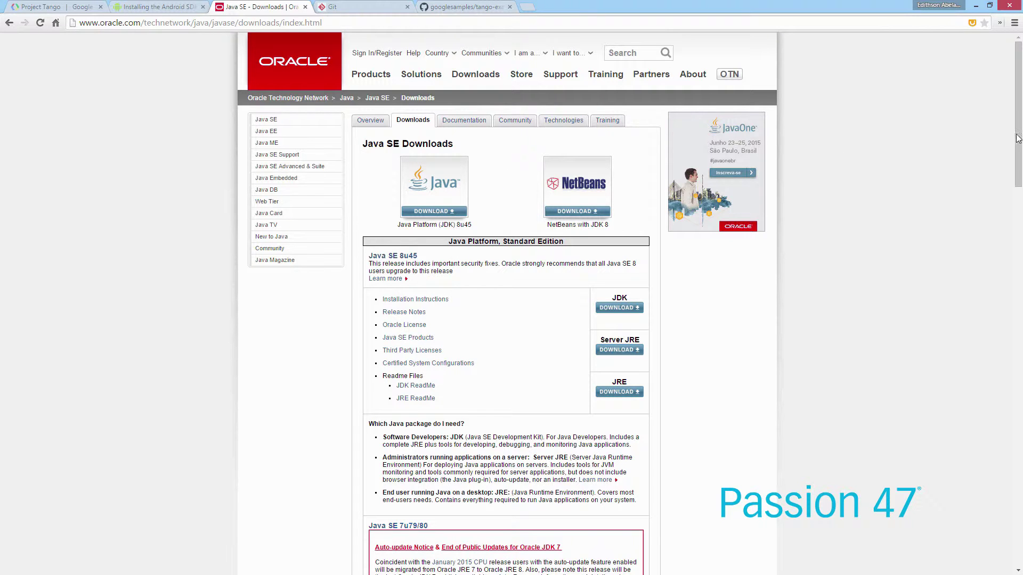
Scroll through the JDK 8u45, ARM and resources sections, then bring up the Git homepage.
{"action": "left_click_drag", "start_coordinate": [1017, 139], "coordinate": [999, 239]}
{"action": "scroll", "coordinate": [974, 277], "scroll_direction": "down", "scroll_amount": 9}
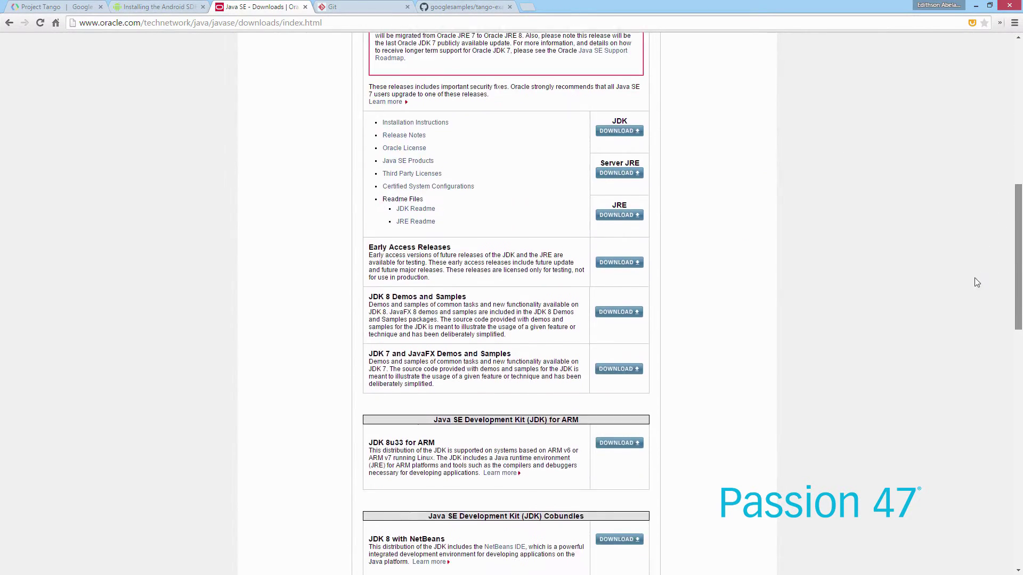
{"action": "scroll", "coordinate": [957, 378], "scroll_direction": "down", "scroll_amount": 2}
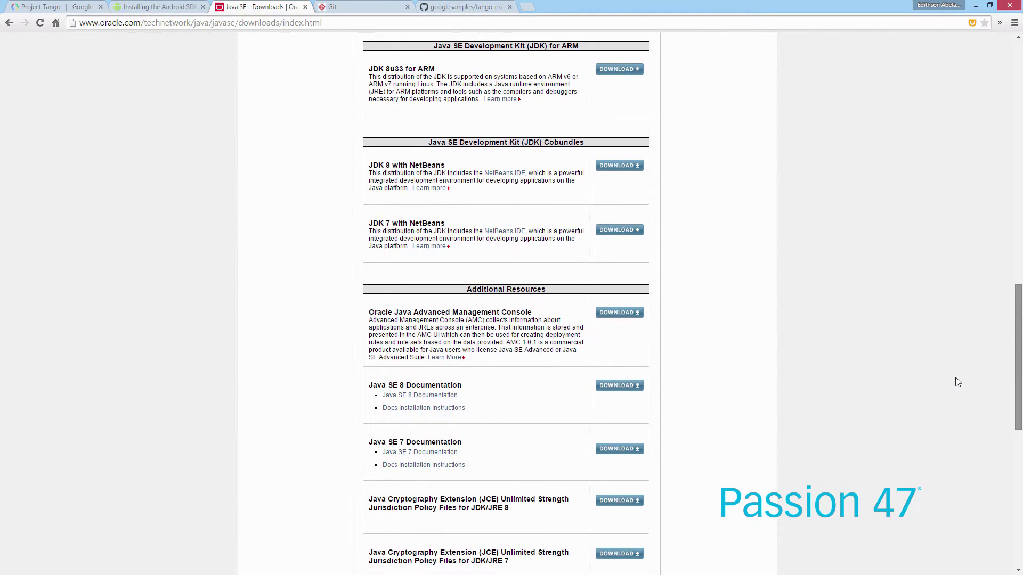
{"action": "scroll", "coordinate": [949, 427], "scroll_direction": "down", "scroll_amount": 6}
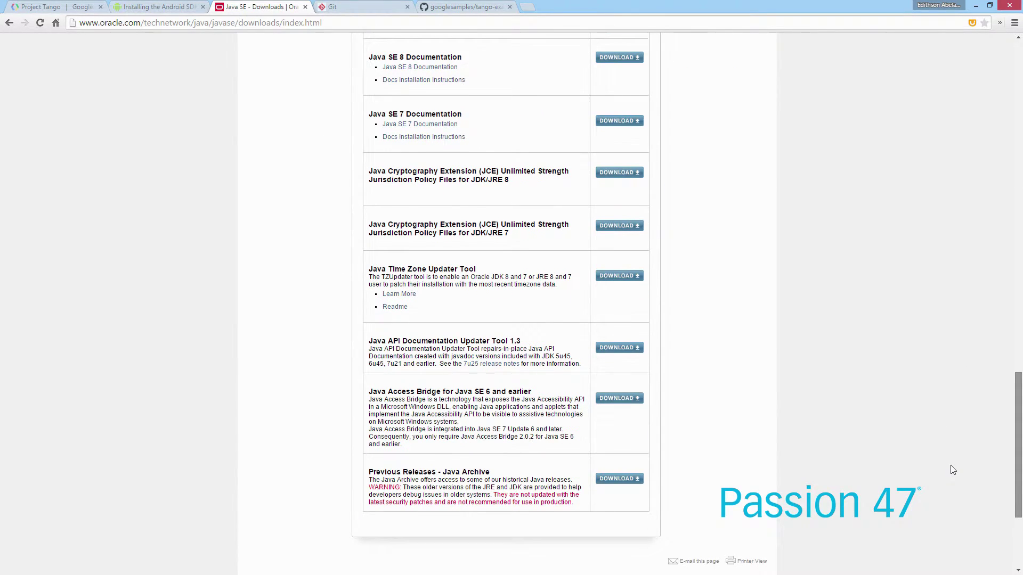
{"action": "scroll", "coordinate": [938, 373], "scroll_direction": "up", "scroll_amount": 20}
{"action": "scroll", "coordinate": [945, 154], "scroll_direction": "down", "scroll_amount": 1}
{"action": "scroll", "coordinate": [957, 79], "scroll_direction": "up", "scroll_amount": 1}
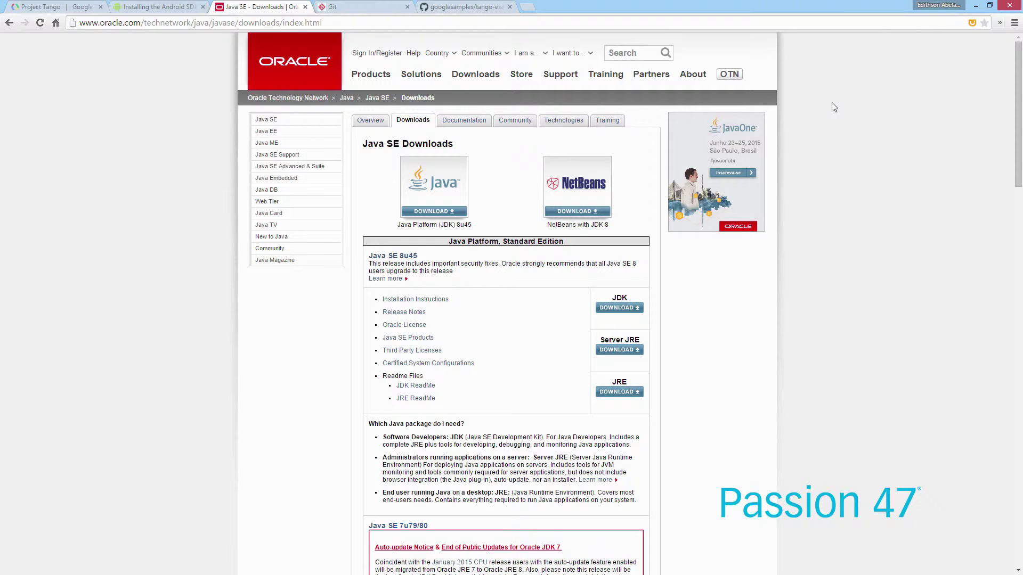
{"action": "left_click", "coordinate": [379, 6]}
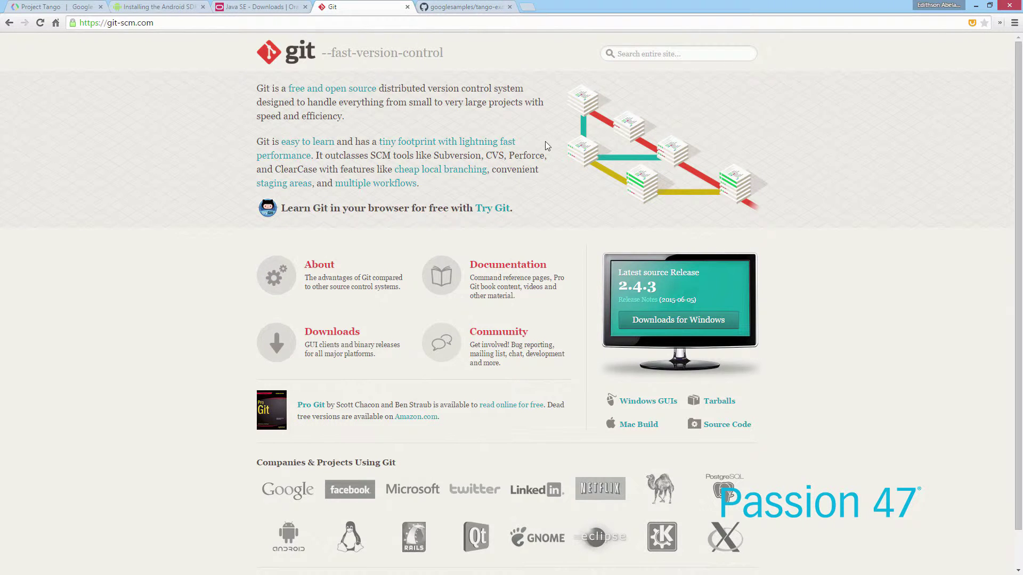
Highlight and then deselect the paragraph on Git's advantages on git-scm.com.
{"action": "left_click_drag", "start_coordinate": [560, 141], "coordinate": [565, 213]}
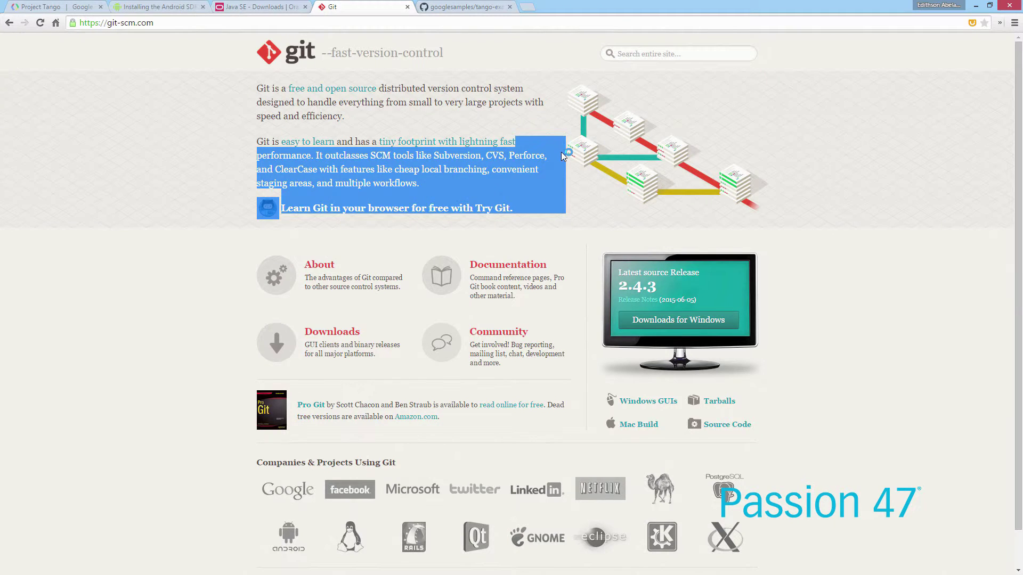
{"action": "left_click", "coordinate": [519, 107]}
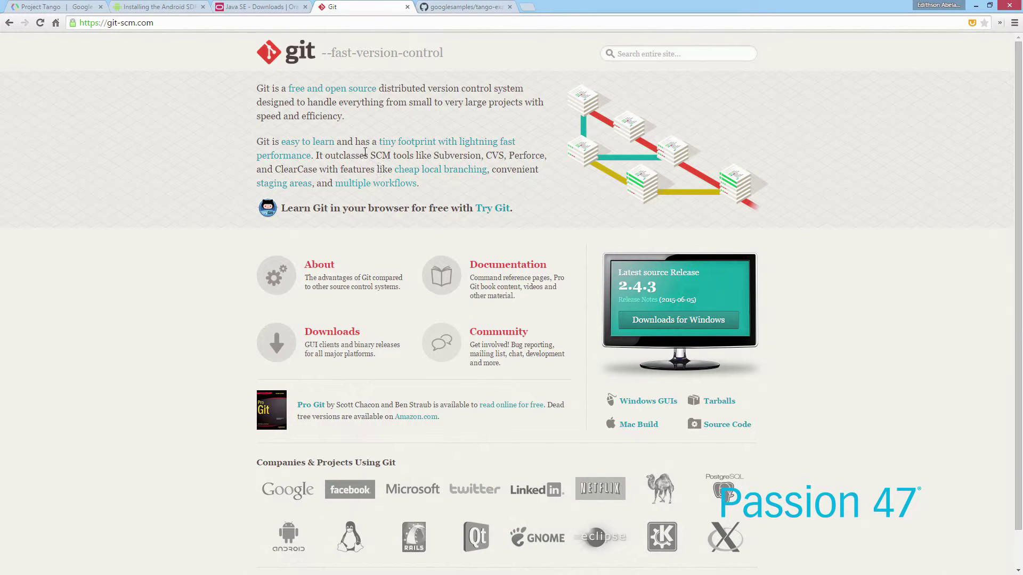
Copy the tango-examples-unity SSH clone URL and bring up a command prompt in F:\unity3d_workspace.
{"action": "left_click", "coordinate": [458, 7]}
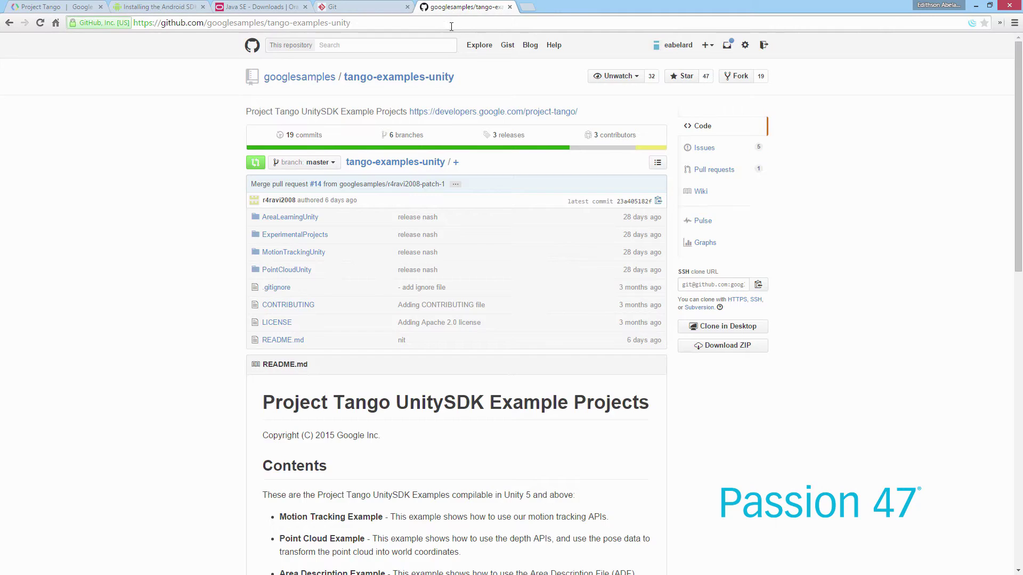
{"action": "left_click", "coordinate": [704, 218]}
{"action": "left_click", "coordinate": [730, 283]}
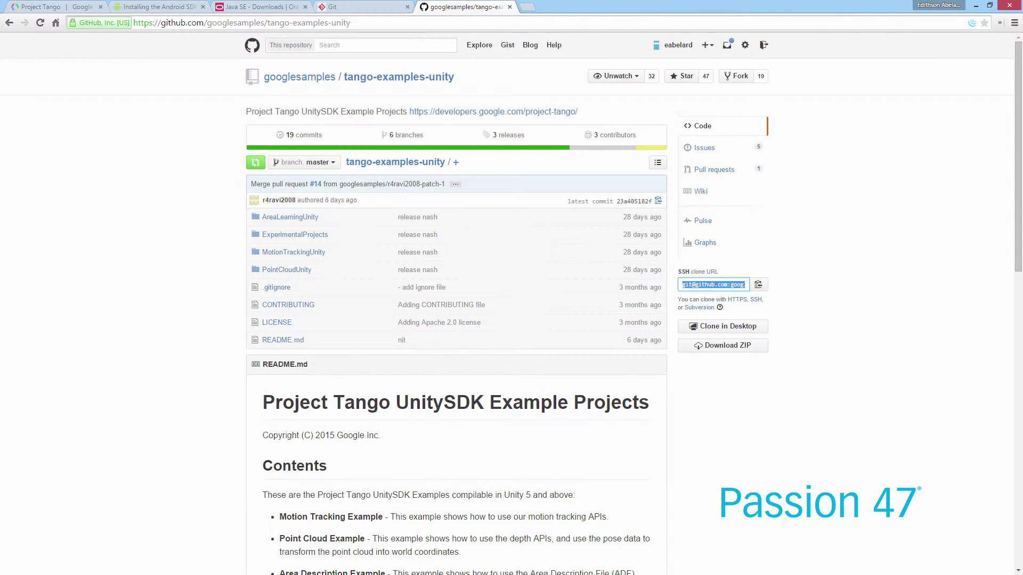
{"action": "key", "text": "alt+Tab"}
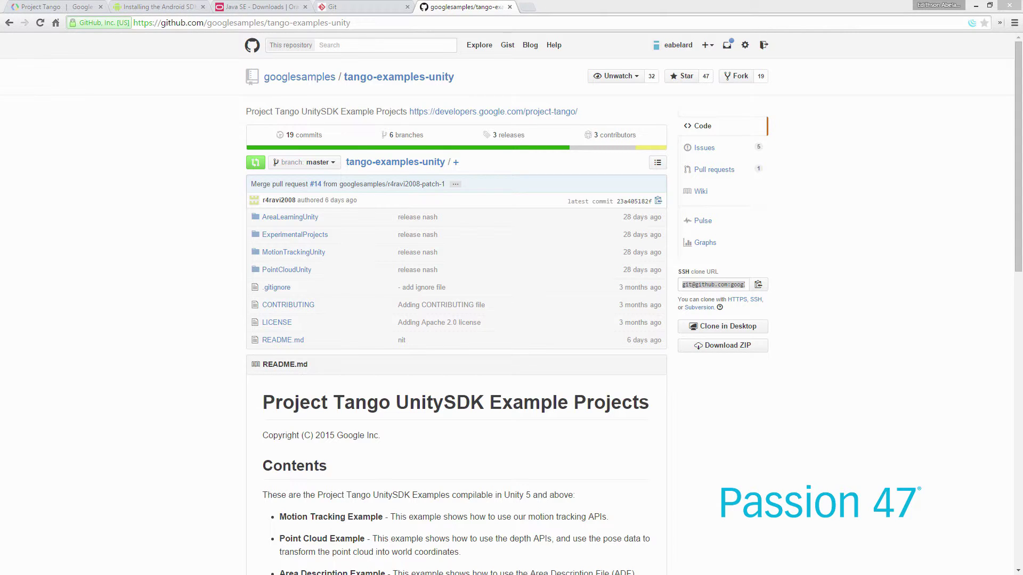
{"action": "left_click_drag", "start_coordinate": [427, 235], "coordinate": [850, 324]}
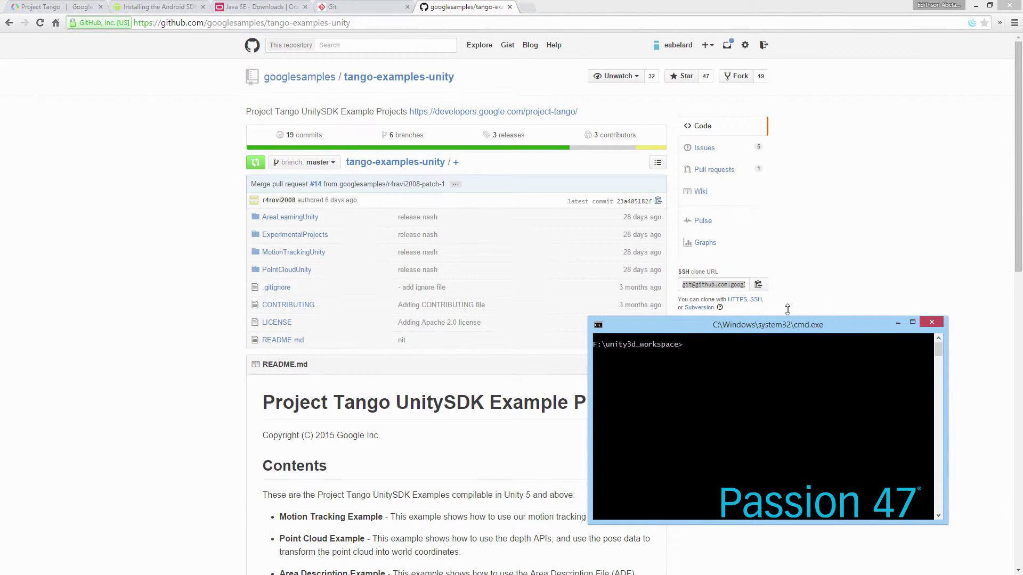
Resize the command prompt, type and erase 'git clone url', then minimize the window.
{"action": "mouse_move", "coordinate": [783, 317]}
{"action": "left_mouse_down"}
{"action": "mouse_move", "coordinate": [699, 279]}
{"action": "mouse_move", "coordinate": [609, 259]}
{"action": "mouse_move", "coordinate": [225, 232]}
{"action": "left_mouse_up"}
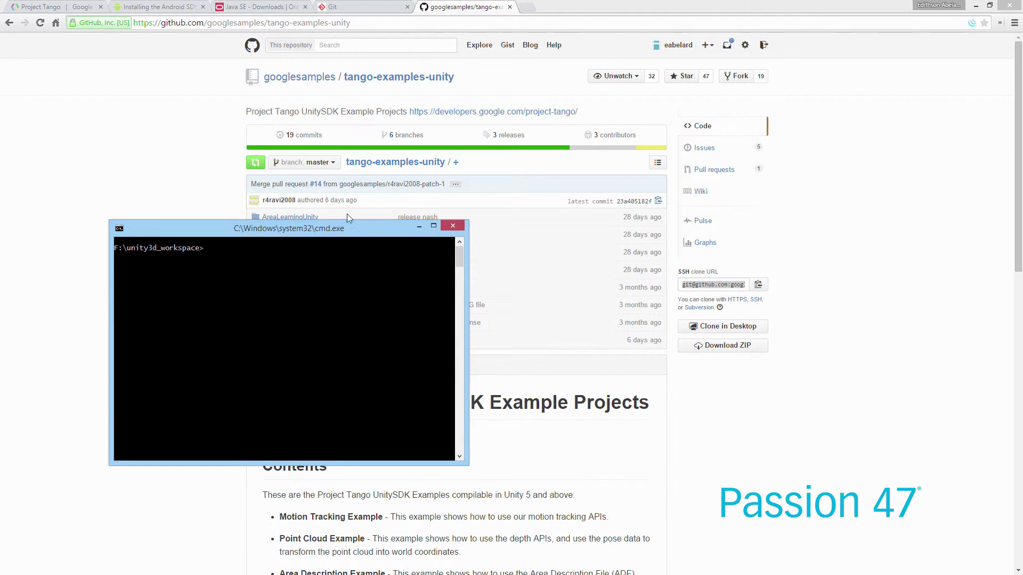
{"action": "left_click_drag", "start_coordinate": [361, 239], "coordinate": [285, 142]}
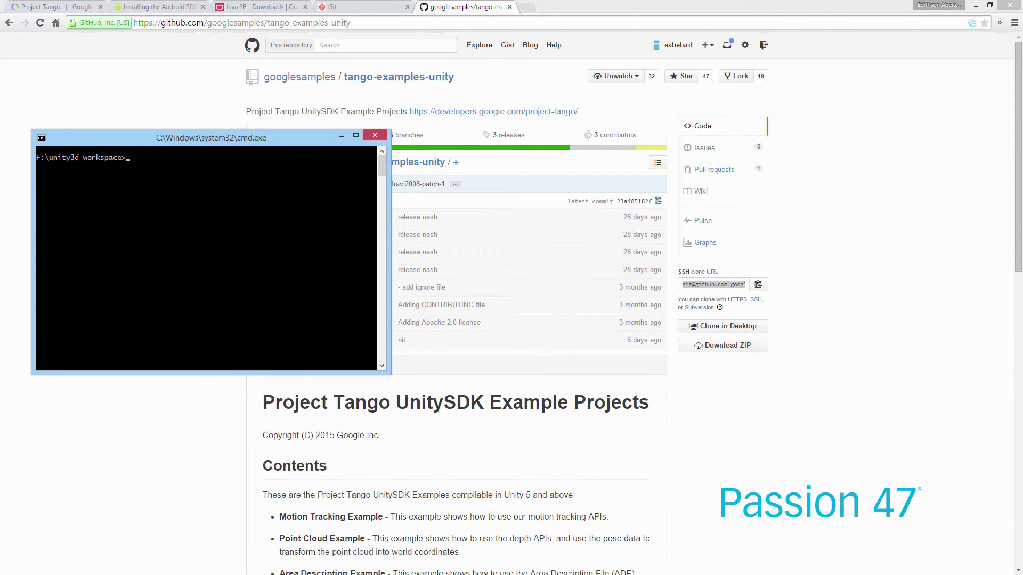
{"action": "type", "text": "git"}
{"action": "key", "text": "BackSpace"}
{"action": "key", "text": "BackSpace"}
{"action": "type", "text": "git clone url"}
{"action": "key", "text": "BackSpace"}
{"action": "key", "text": "BackSpace"}
{"action": "key", "text": "BackSpace"}
{"action": "key", "text": "BackSpace"}
{"action": "key", "text": "BackSpace"}
{"action": "key", "text": "BackSpace"}
{"action": "key", "text": "BackSpace"}
{"action": "key", "text": "BackSpace"}
{"action": "key", "text": "BackSpace"}
{"action": "key", "text": "BackSpace"}
{"action": "key", "text": "BackSpace"}
{"action": "key", "text": "BackSpace"}
{"action": "key", "text": "BackSpace"}
{"action": "mouse_move", "coordinate": [327, 139]}
{"action": "left_mouse_down"}
{"action": "mouse_move", "coordinate": [317, 110]}
{"action": "mouse_move", "coordinate": [238, 109]}
{"action": "left_mouse_up"}
{"action": "left_click", "coordinate": [253, 107]}
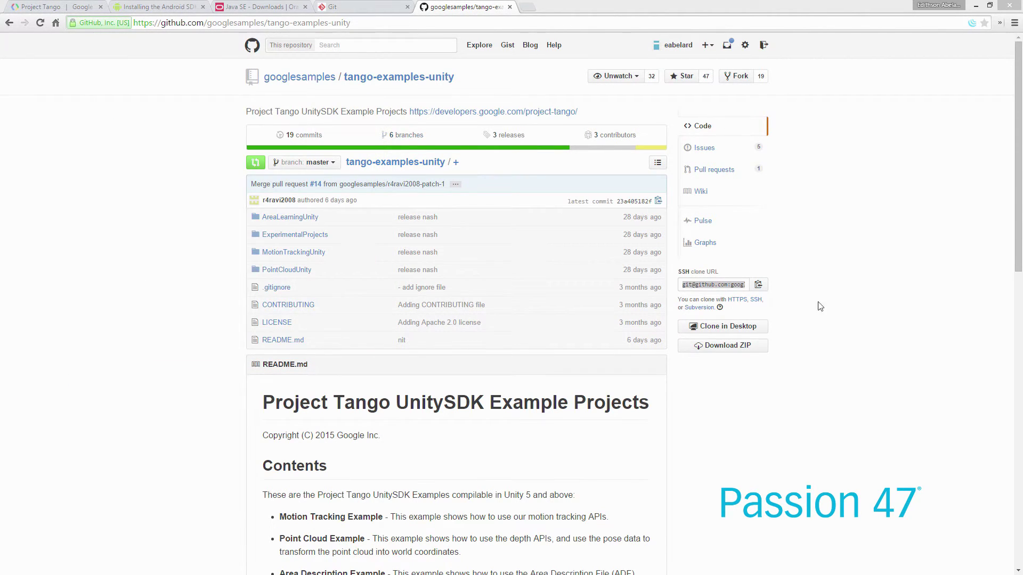
Reselect the SSH clone URL, download the repository as a ZIP, and open the 6 branches view.
{"action": "left_click", "coordinate": [788, 301]}
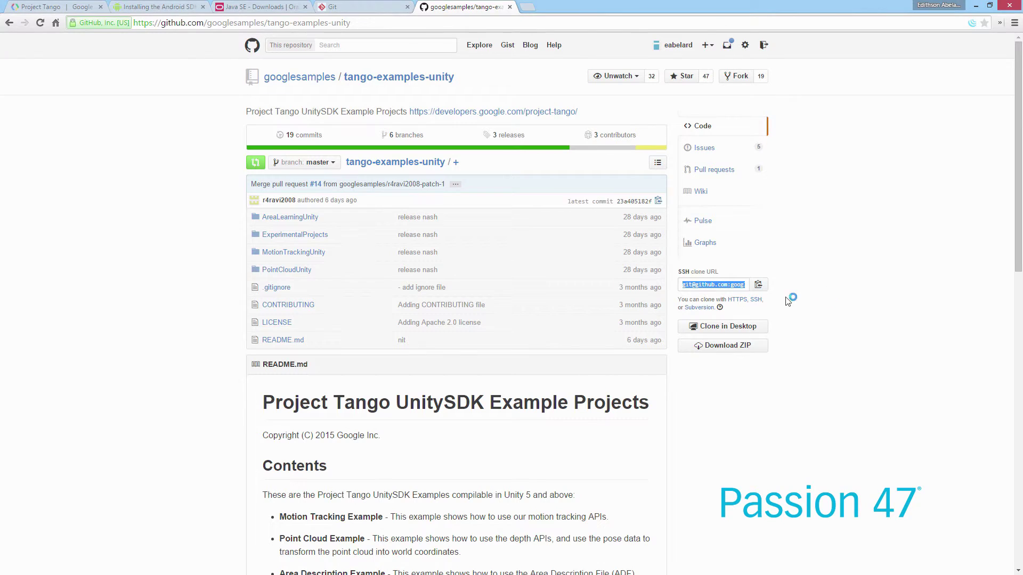
{"action": "left_click", "coordinate": [738, 347]}
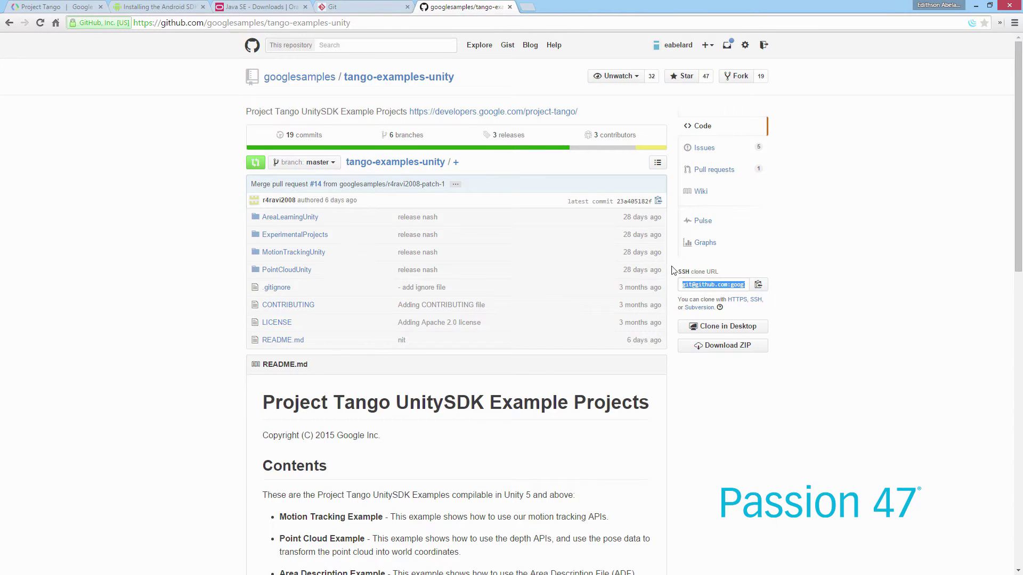
{"action": "left_click", "coordinate": [749, 272]}
{"action": "left_click", "coordinate": [414, 135]}
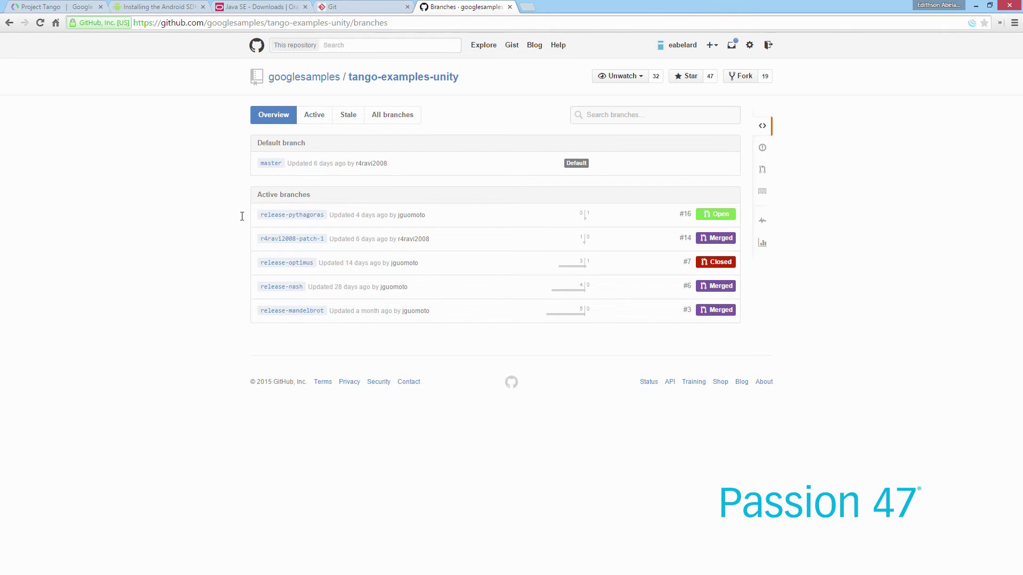
Highlight the active branch list, clear it, and go back to the repository main page.
{"action": "left_click_drag", "start_coordinate": [232, 212], "coordinate": [286, 350]}
{"action": "left_click", "coordinate": [282, 339]}
{"action": "left_click", "coordinate": [9, 23]}
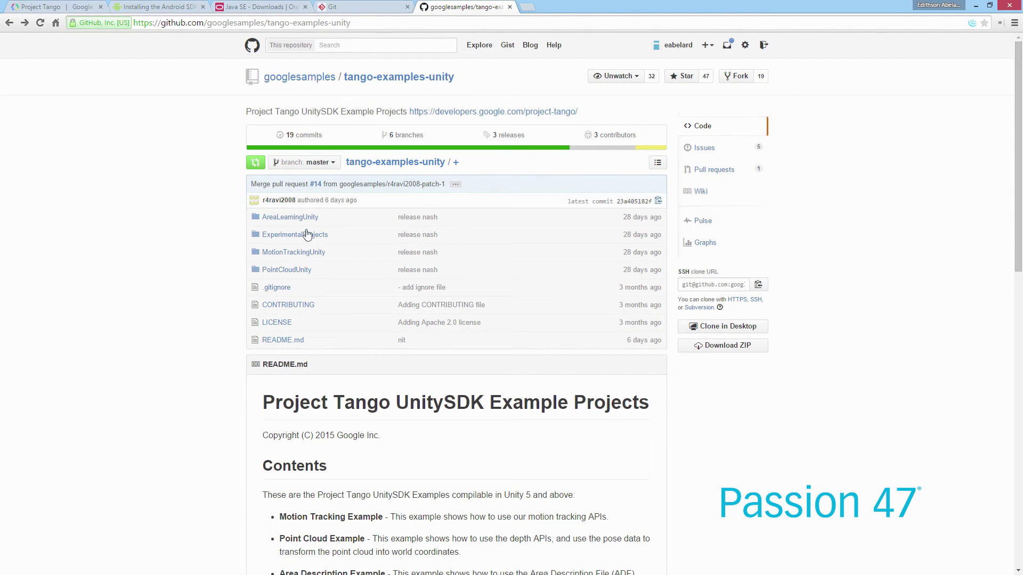
Revisit the Android SDK, Java SE downloads, Git and GitHub tabs, then open the tango-examples-unity repository link.
{"action": "left_click", "coordinate": [143, 10]}
{"action": "left_click", "coordinate": [240, 13]}
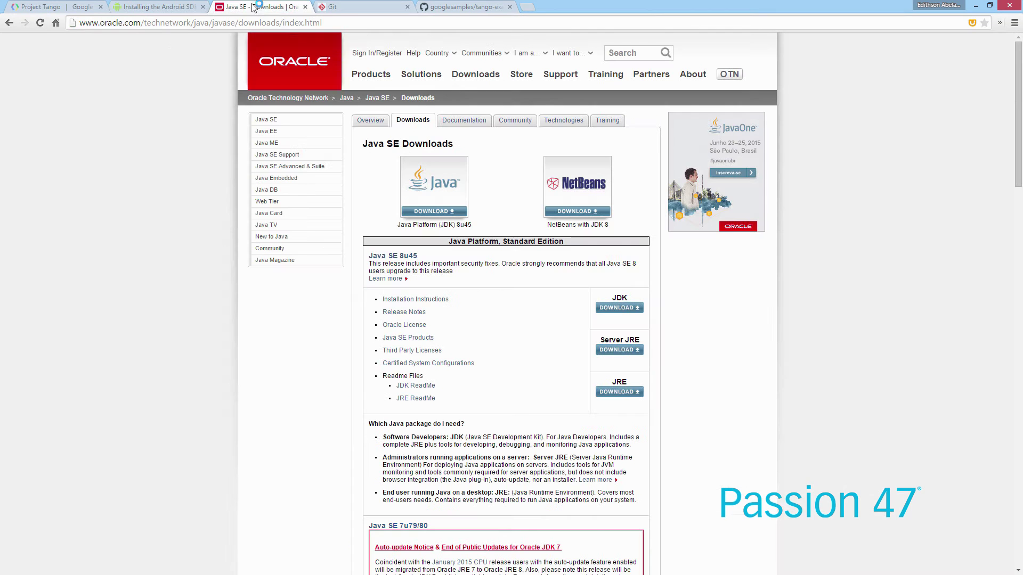
{"action": "left_click", "coordinate": [330, 8]}
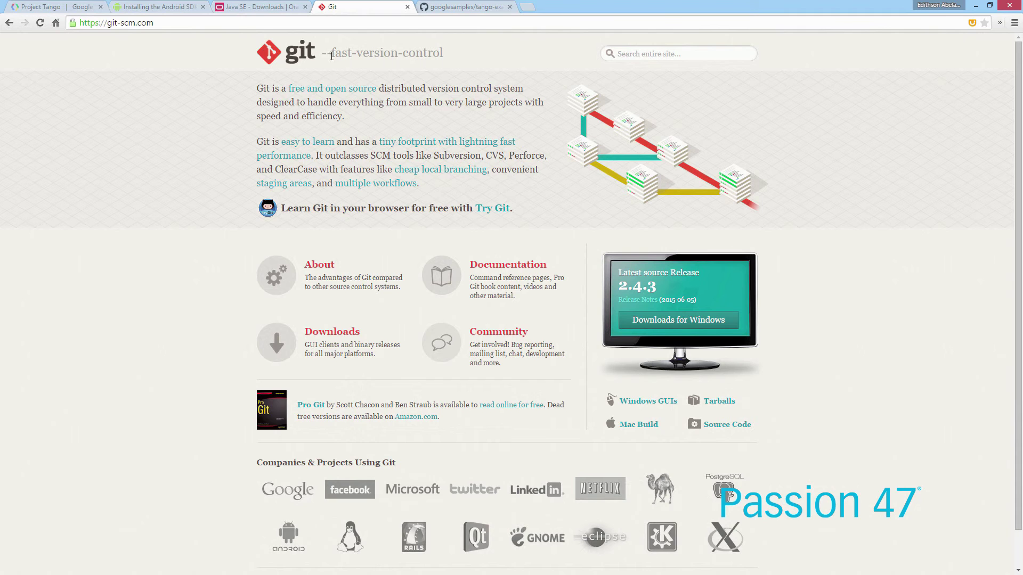
{"action": "left_click", "coordinate": [462, 11]}
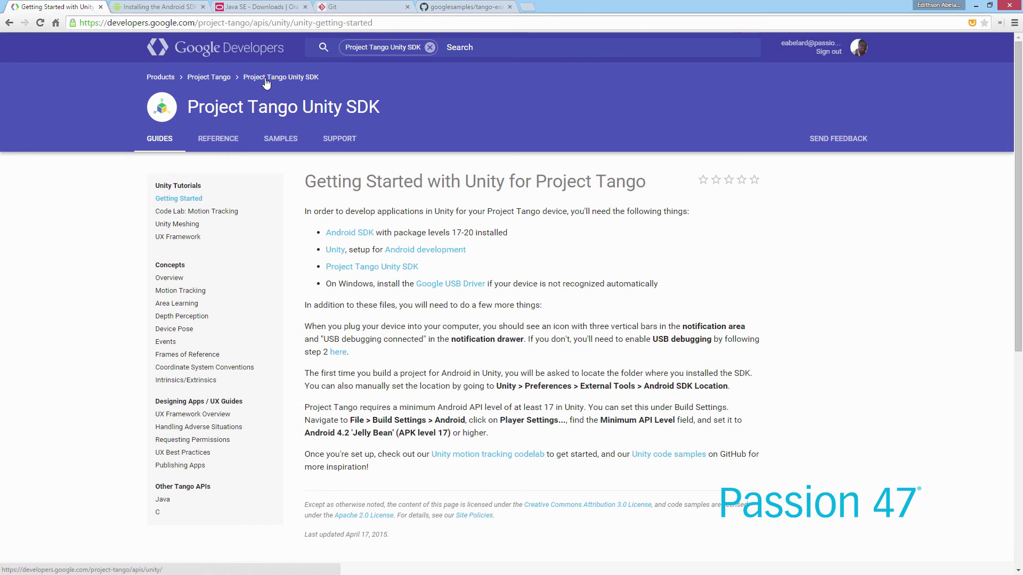
{"action": "left_click", "coordinate": [286, 148]}
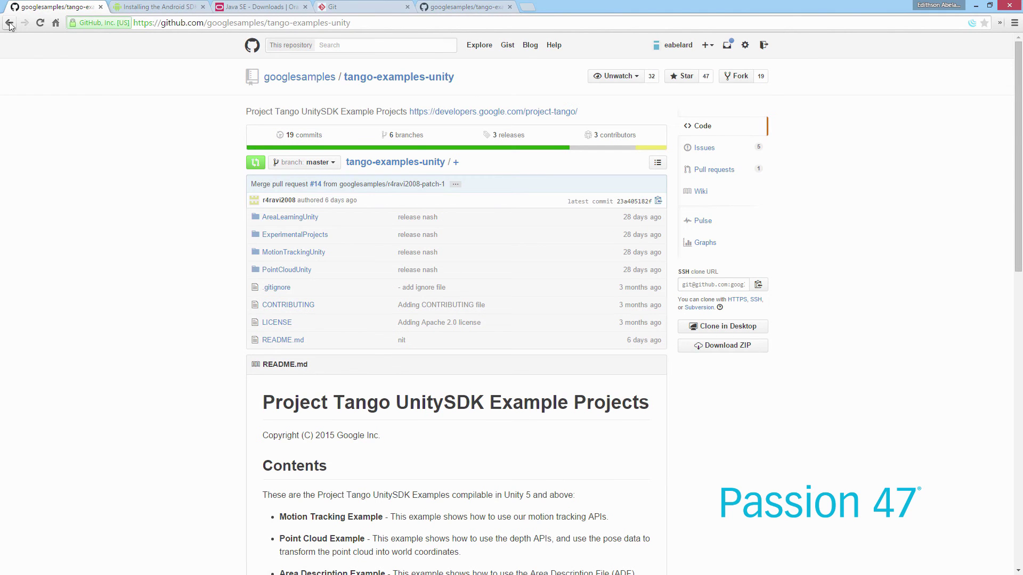
{"action": "left_click", "coordinate": [9, 23]}
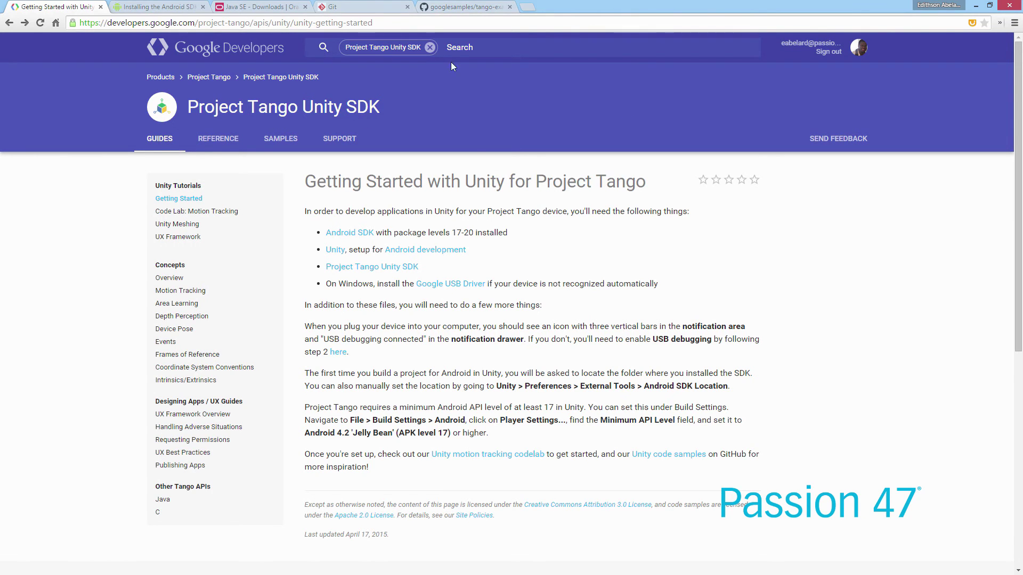
{"action": "left_click", "coordinate": [473, 8]}
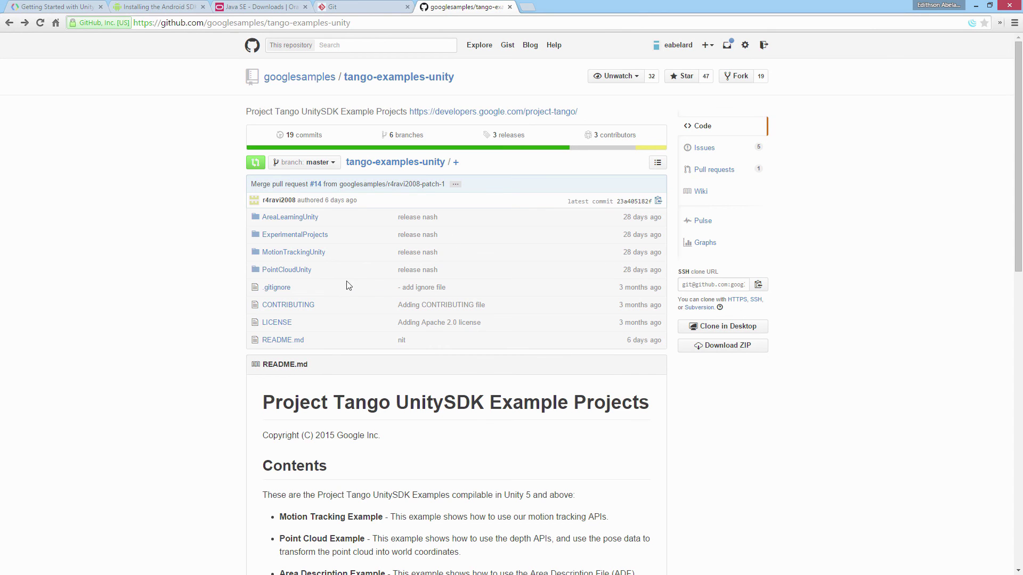
{"action": "left_click", "coordinate": [63, 7]}
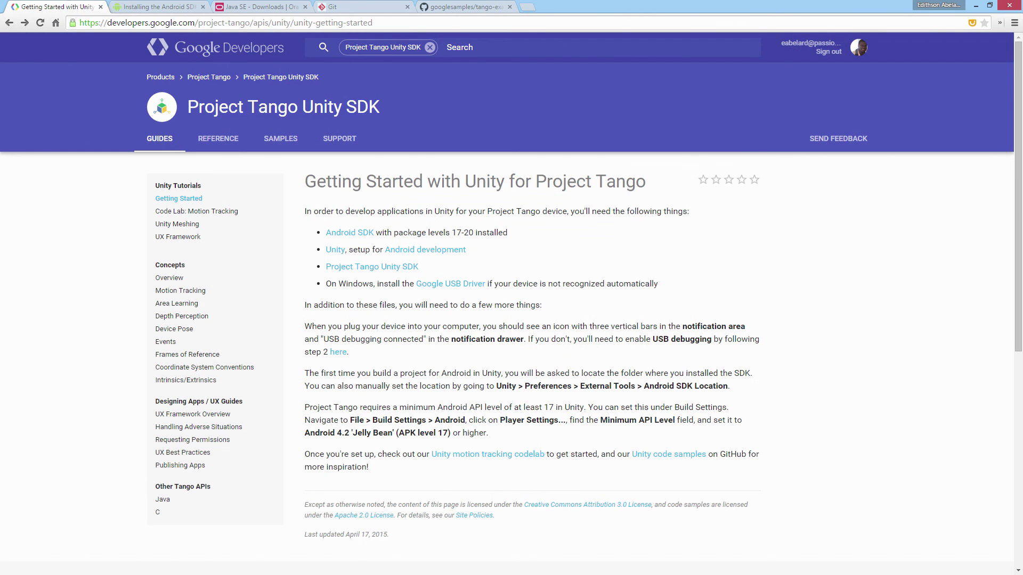